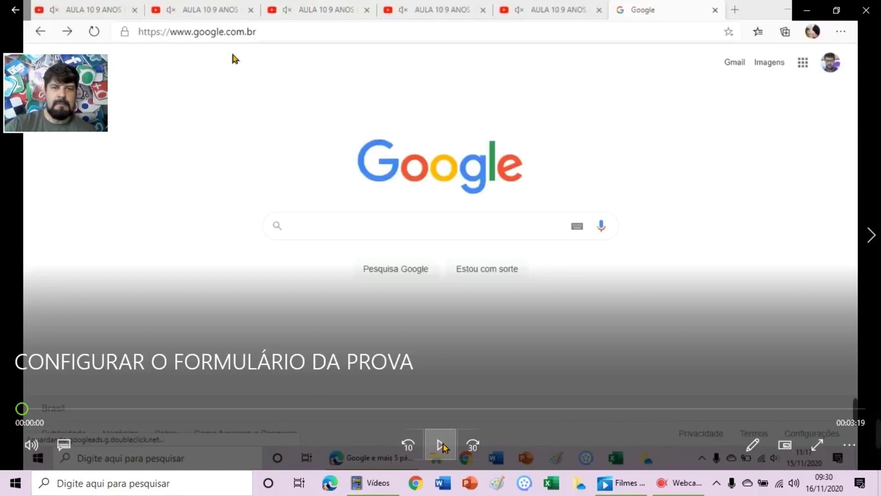
pyautogui.click(441, 445)
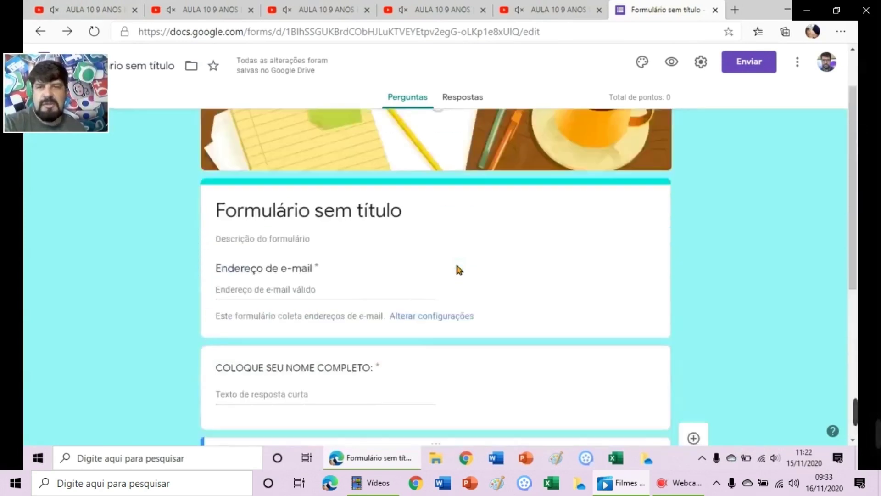
pyautogui.scroll(-2, 594, 293)
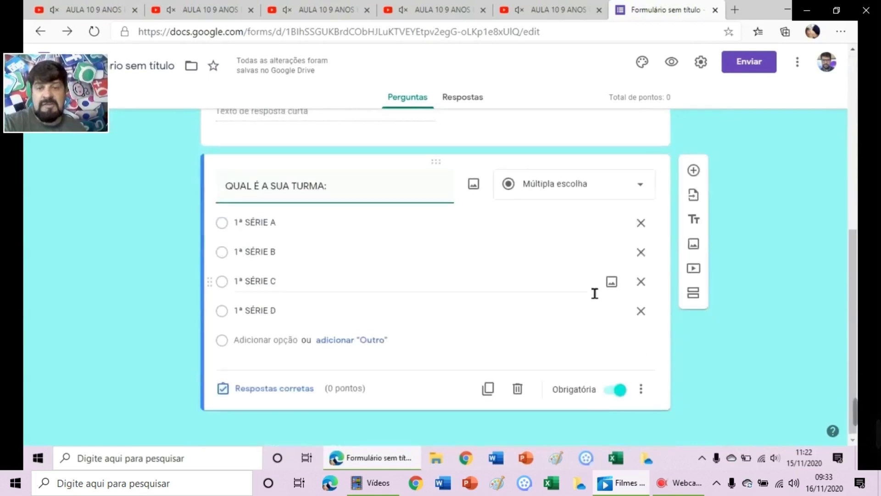
pyautogui.scroll(6, 594, 294)
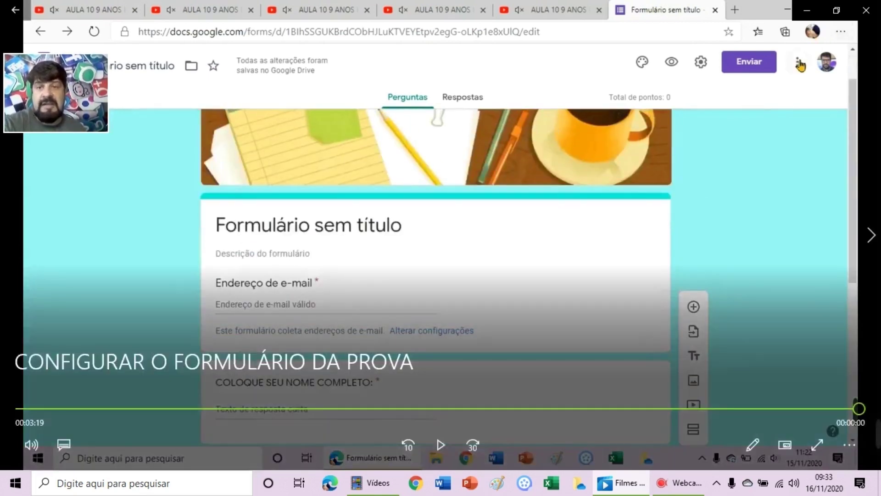
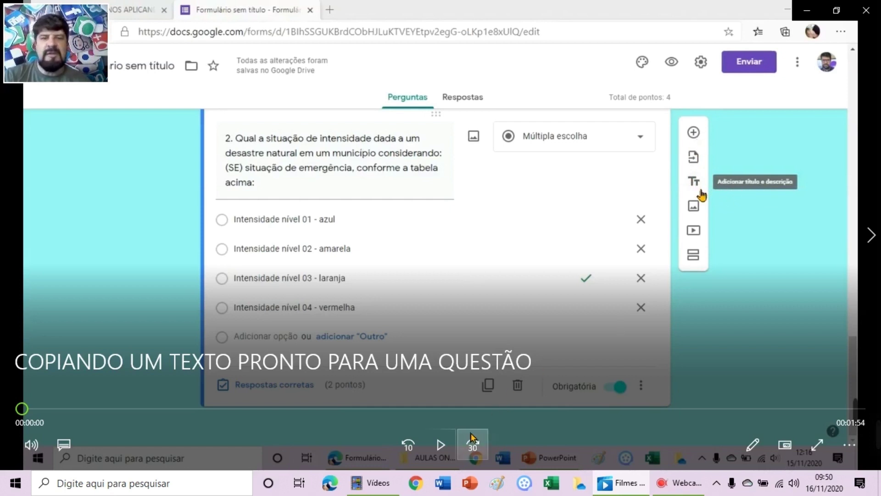
pyautogui.click(440, 444)
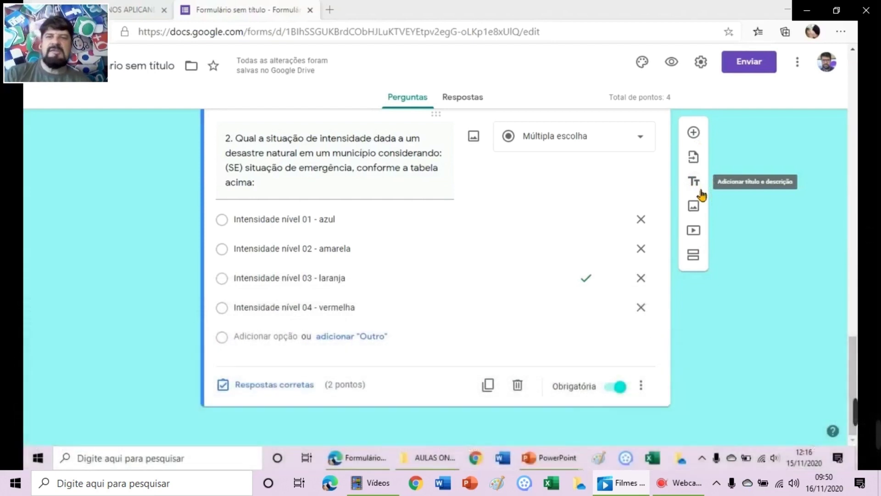
pyautogui.moveTo(655, 340)
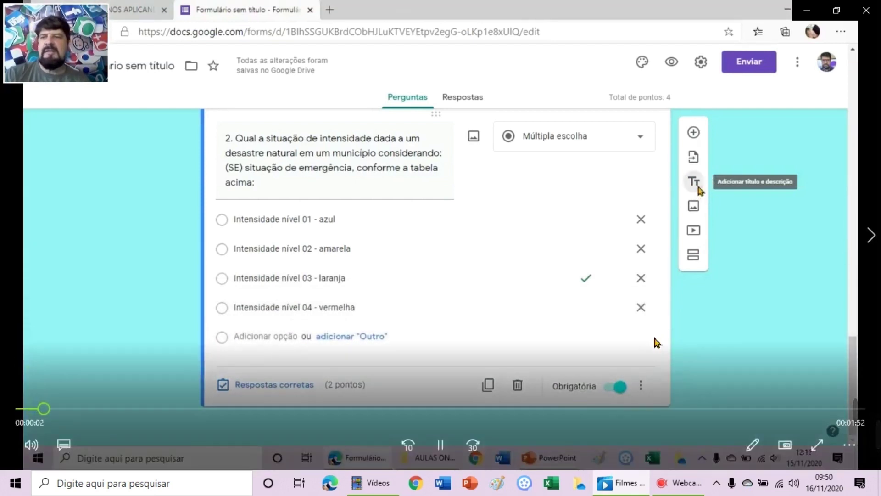
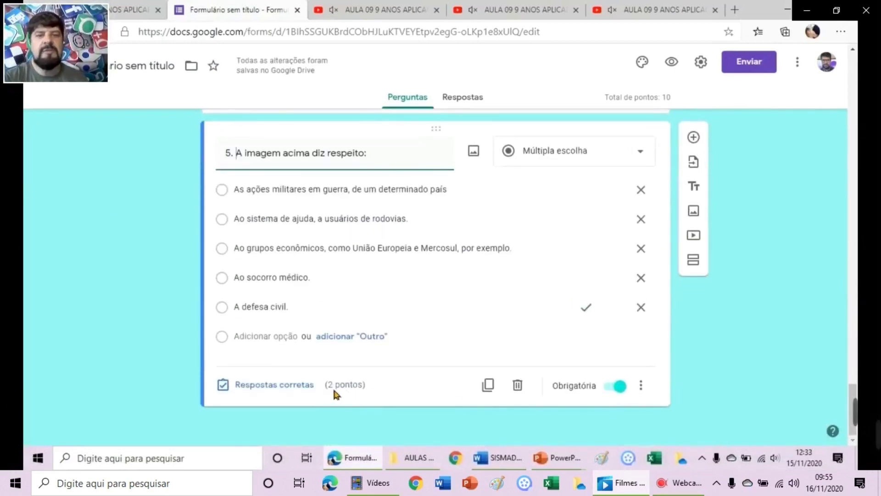
# Replace the form's title with "Avaliação 4º Bimestre - 1ª Série - Ensino Médio.".
pyautogui.scroll(20, 573, 316)
pyautogui.scroll(10, 583, 320)
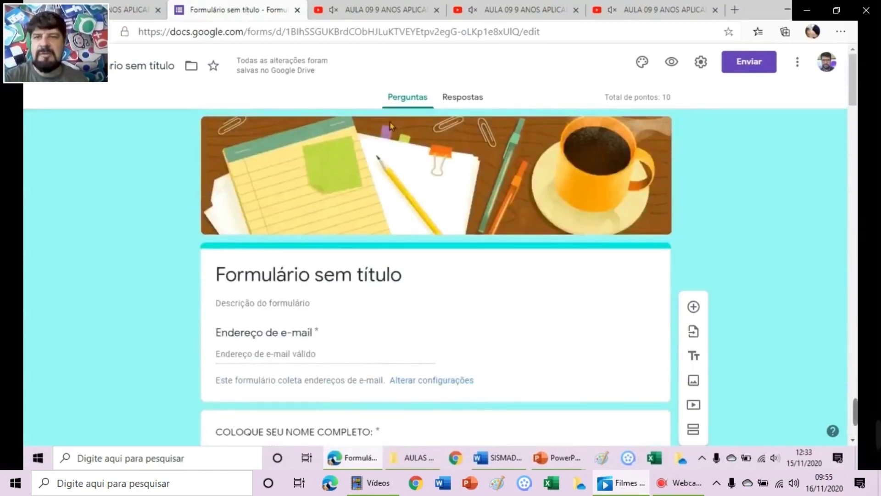
pyautogui.click(285, 278)
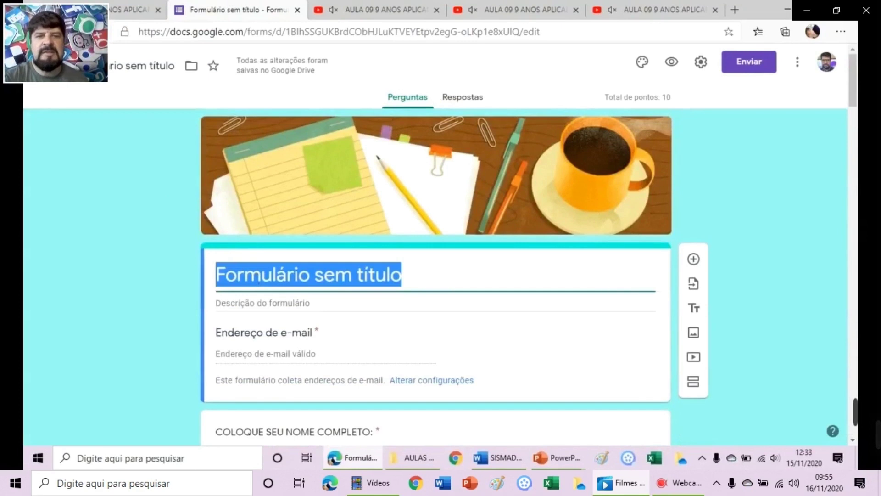
pyautogui.write('Ava')
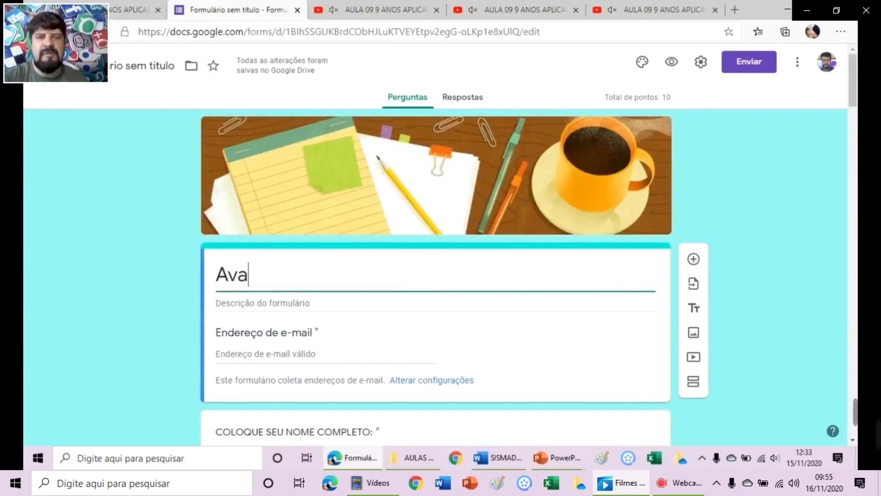
pyautogui.write('liação')
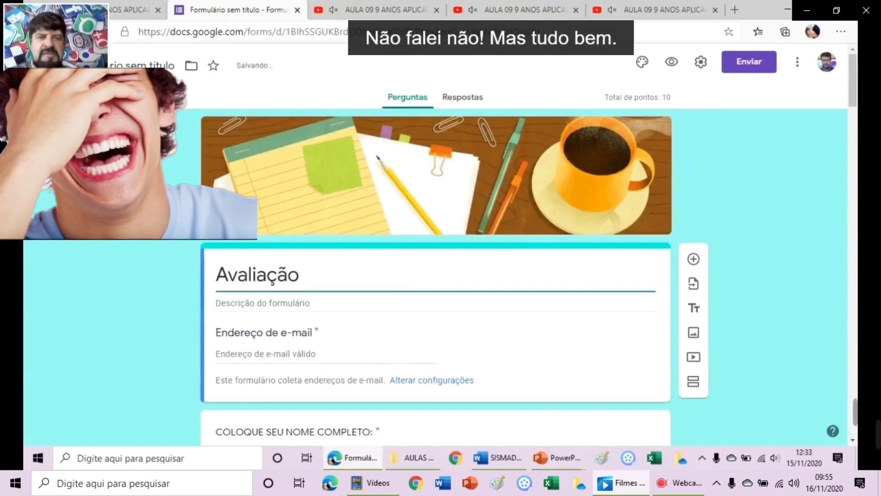
pyautogui.write(' 4º B')
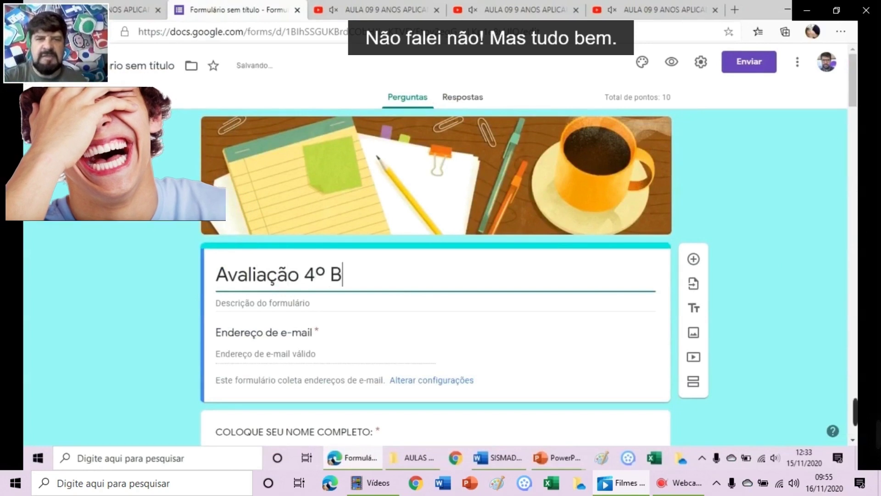
pyautogui.write('imestre')
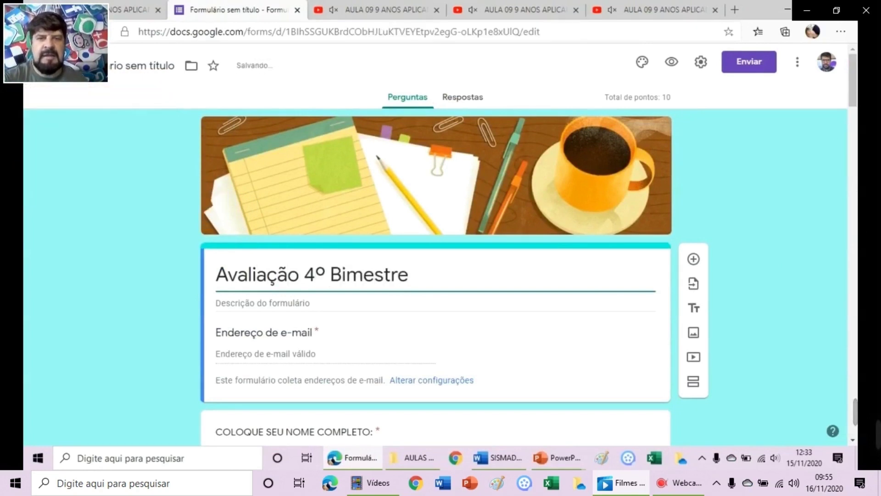
pyautogui.write(' - 1')
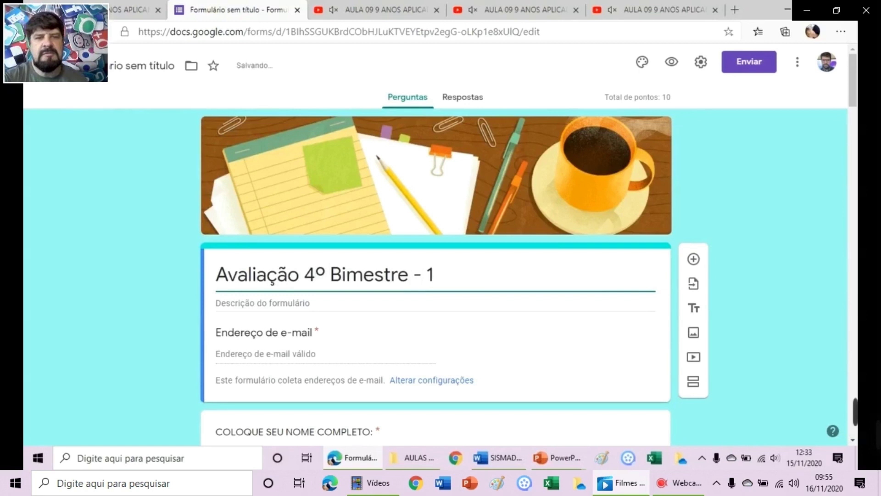
pyautogui.write('ª S')
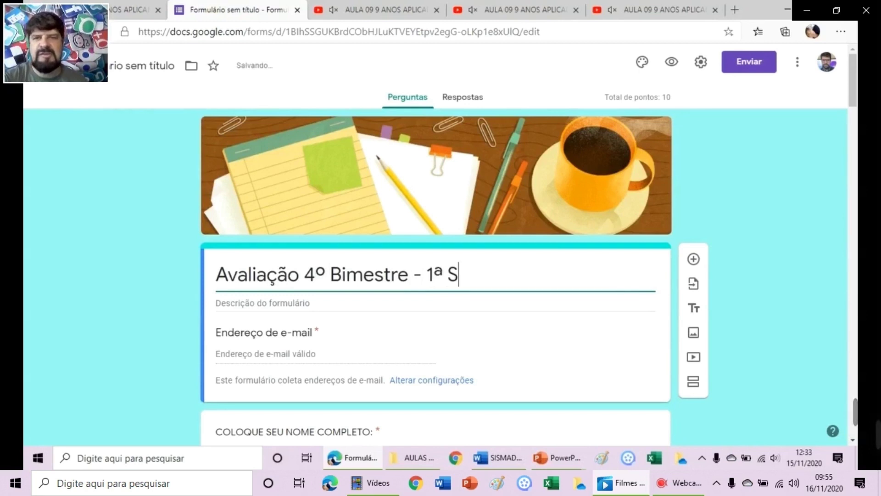
pyautogui.write('érie - Ensio')
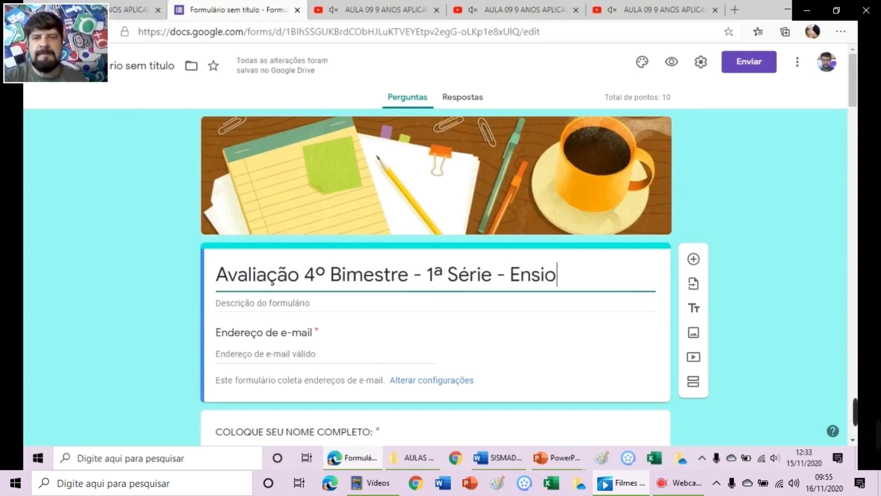
pyautogui.press('BackSpace')
pyautogui.write('no Mé')
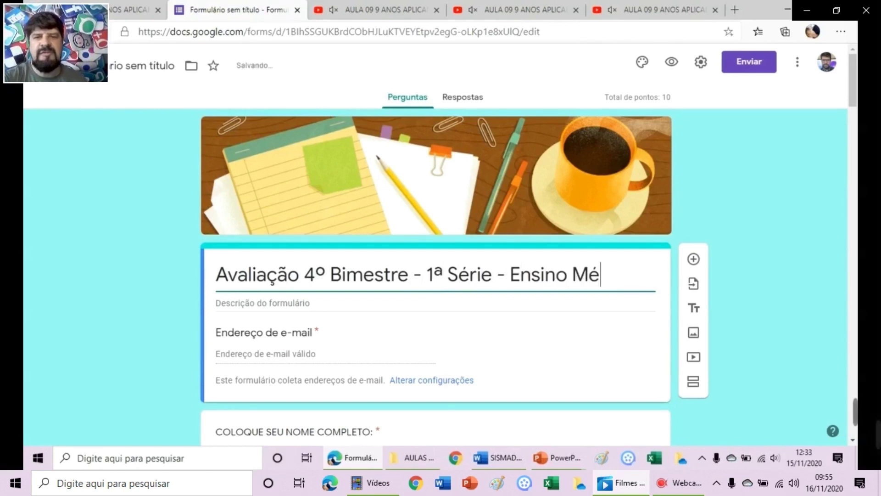
pyautogui.write('dio.')
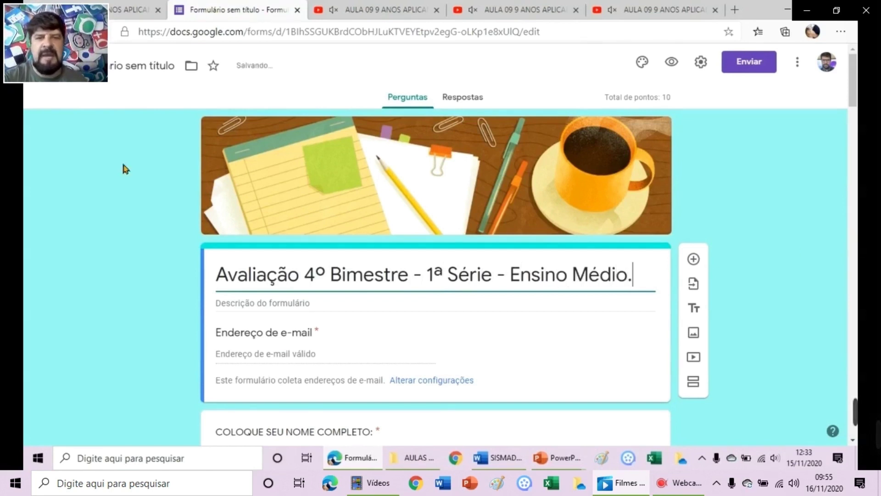
# Enter "Período de avaliação: 24.11 a 30.11.2020" as the first line of the form description, checking the system calendar for the dates.
pyautogui.click(251, 306)
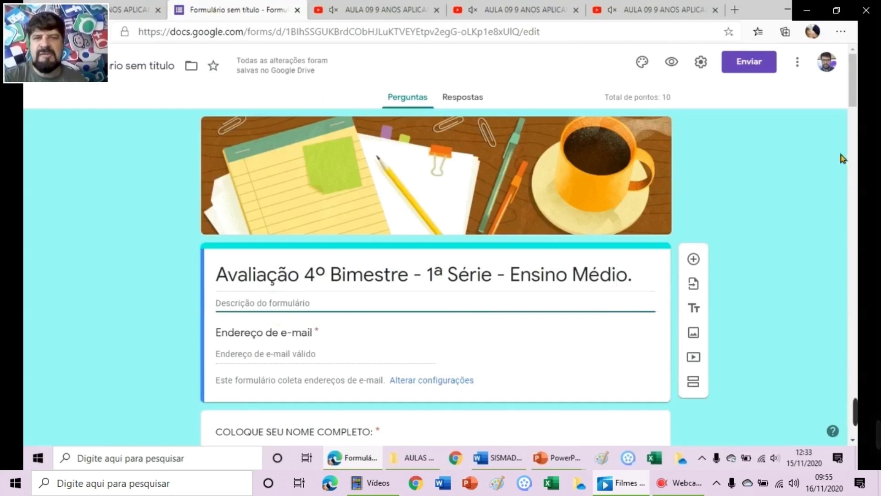
pyautogui.write('Período de avaliação: 24')
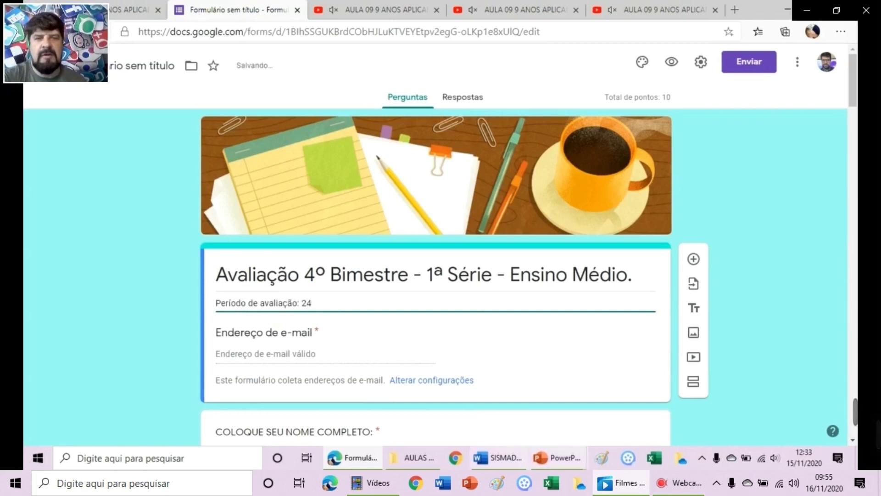
pyautogui.click(786, 454)
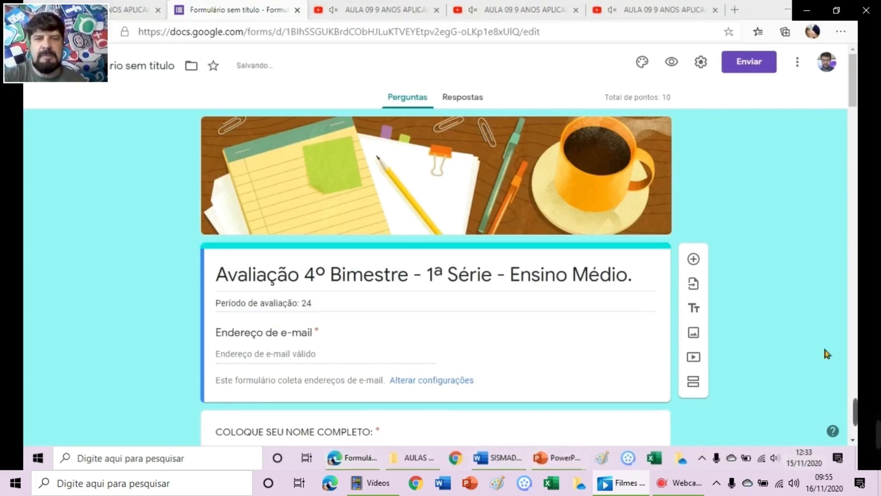
pyautogui.click(804, 458)
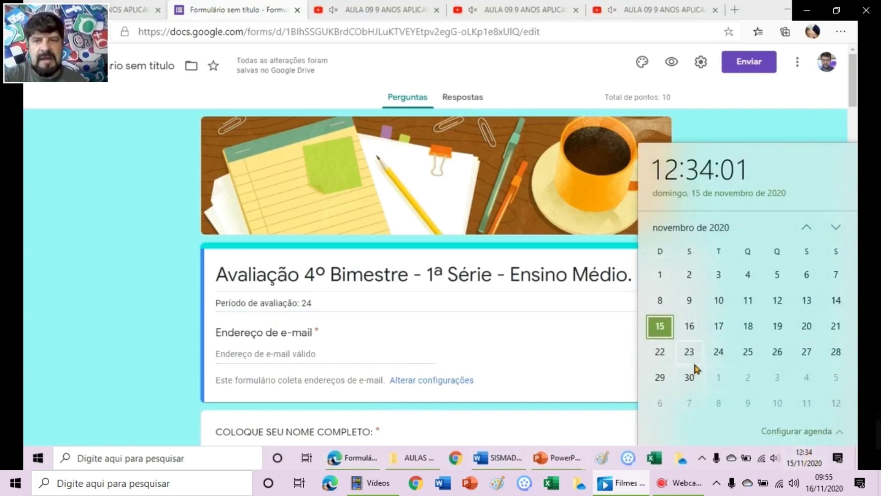
pyautogui.click(356, 308)
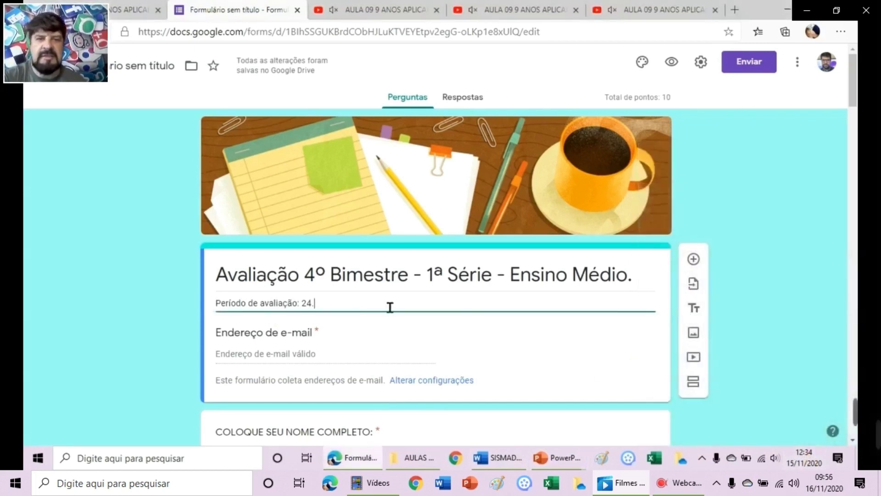
pyautogui.write('.11 a 30.11.20')
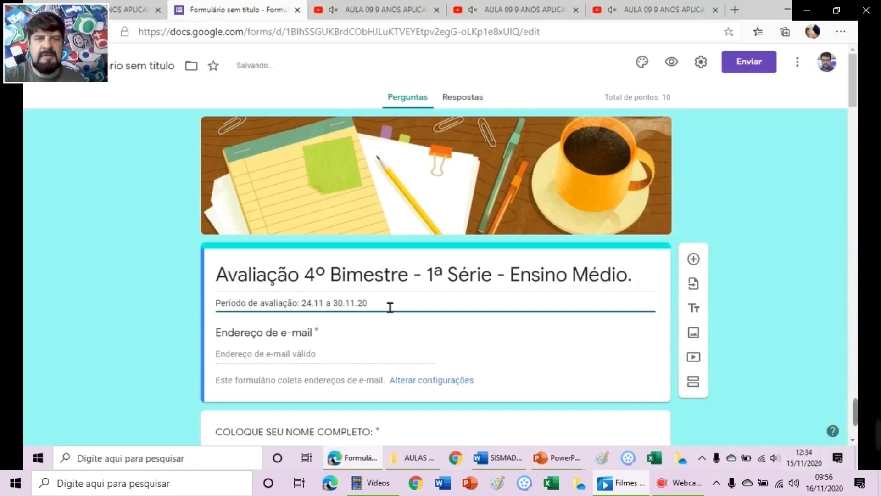
pyautogui.write('20')
pyautogui.press('Return')
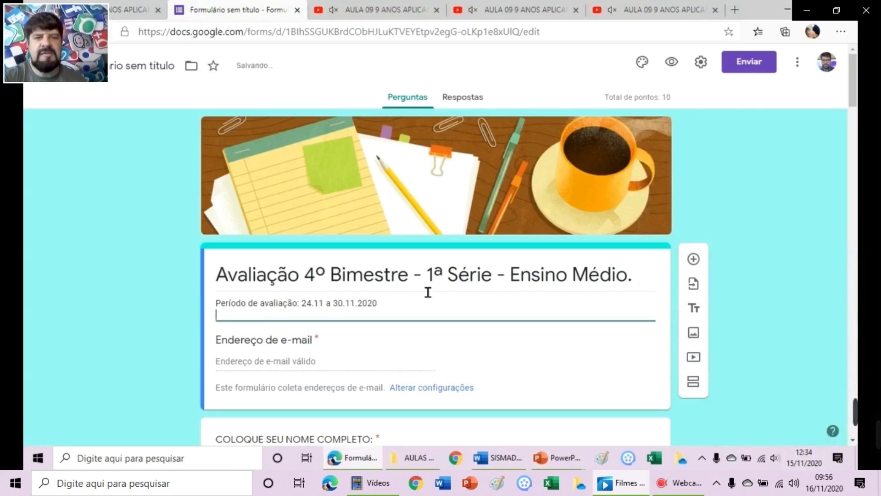
# Add the "Habilidades do Currículo" text, "Temas/Conteúdos: Natureza e riscos ambientais." and a line with "PROF." and the teacher's name to the form description.
pyautogui.write('Habilidades do Currículo:  Selecionar, organização, relacionar e interpretar dados e informações, representados de diferentes formas, para tomar decisões com vistas à prevenção de situações de riscos naturais. Temas/Conteúdos: Natureza e riscos ambientais.')
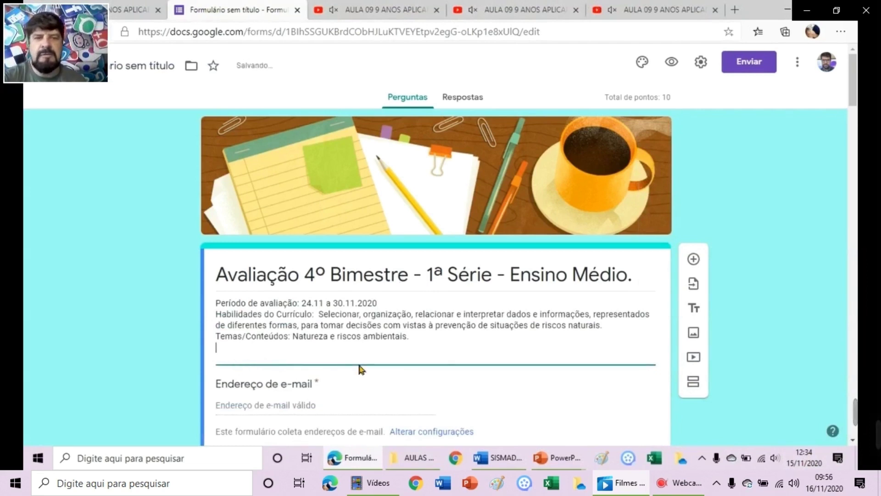
pyautogui.press('capslock')
pyautogui.write('PROF.')
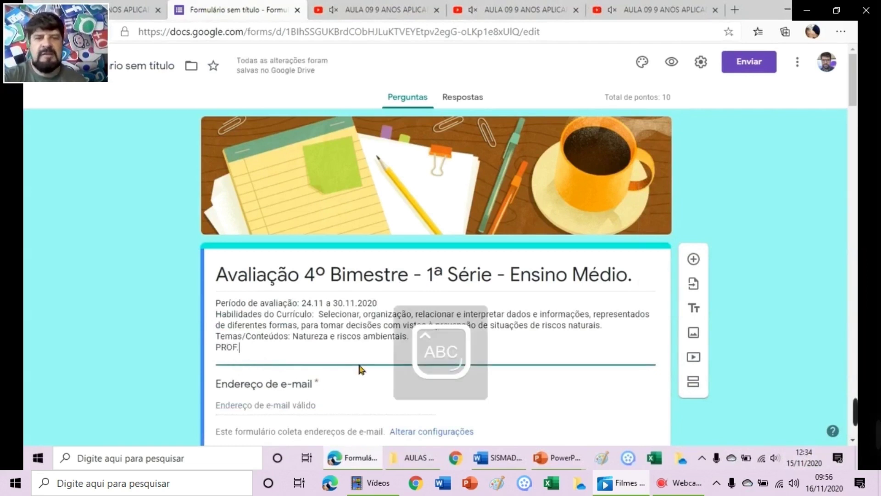
pyautogui.write('RONALDO B SANTOS.')
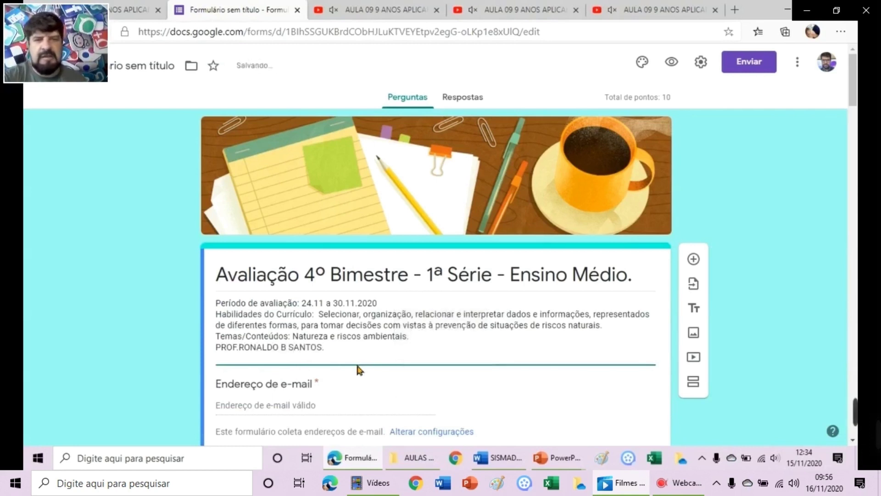
pyautogui.scroll(-3, 421, 179)
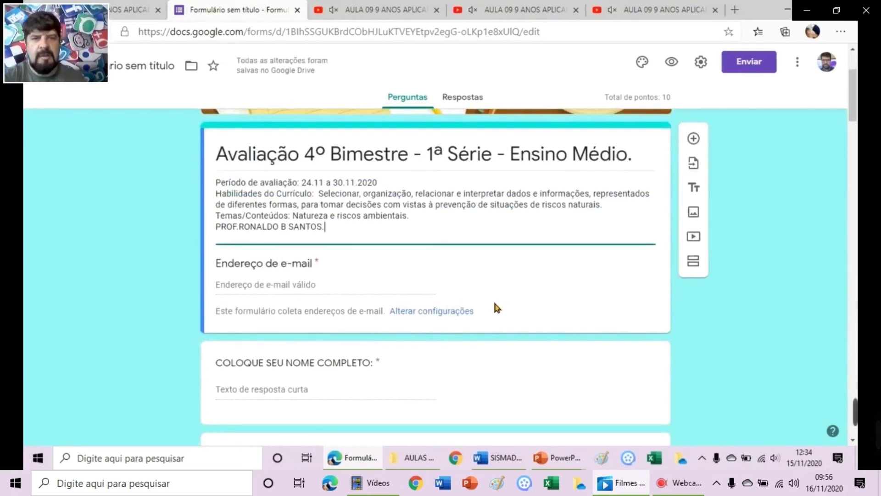
pyautogui.scroll(2, 495, 304)
pyautogui.scroll(-5, 495, 304)
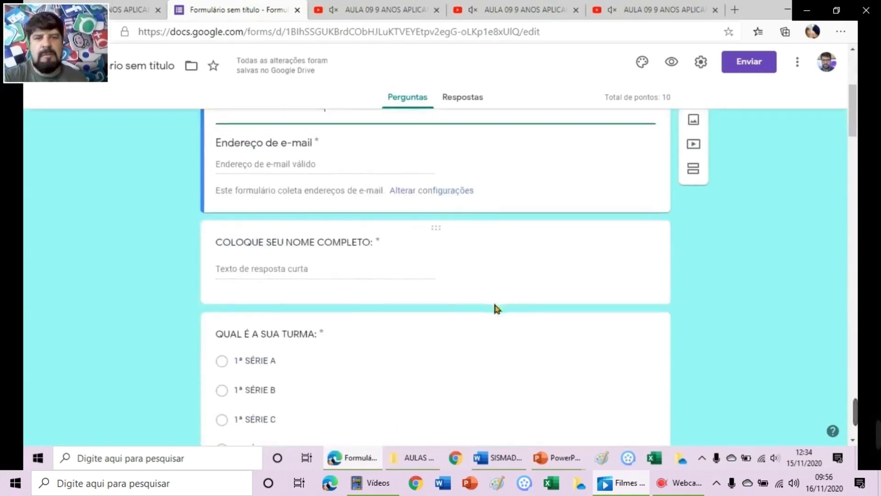
pyautogui.scroll(-6, 495, 304)
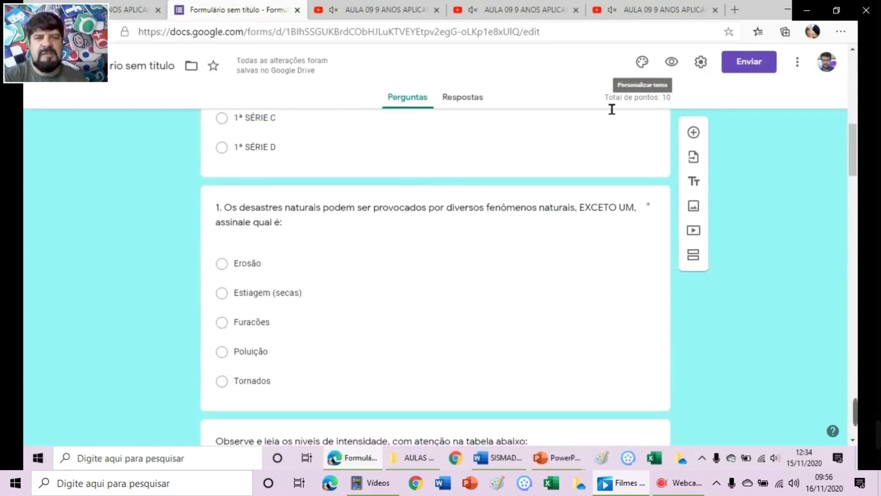
pyautogui.scroll(10, 494, 255)
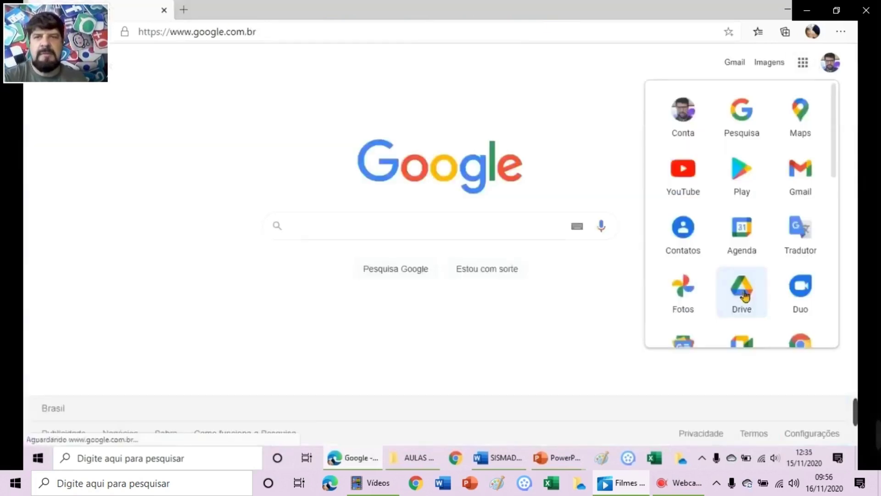
# Open Google Drive and rename the newly created exam form file as "Avaliação 1ª série EM".
pyautogui.click(743, 294)
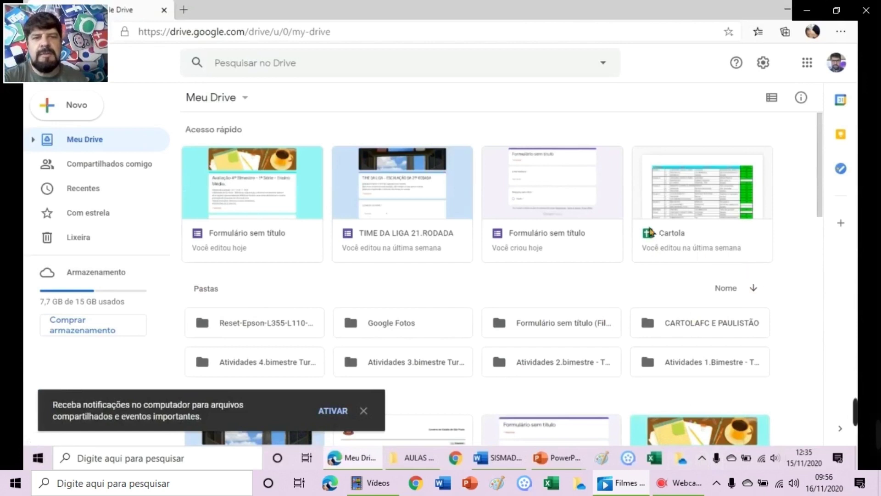
pyautogui.rightClick(242, 241)
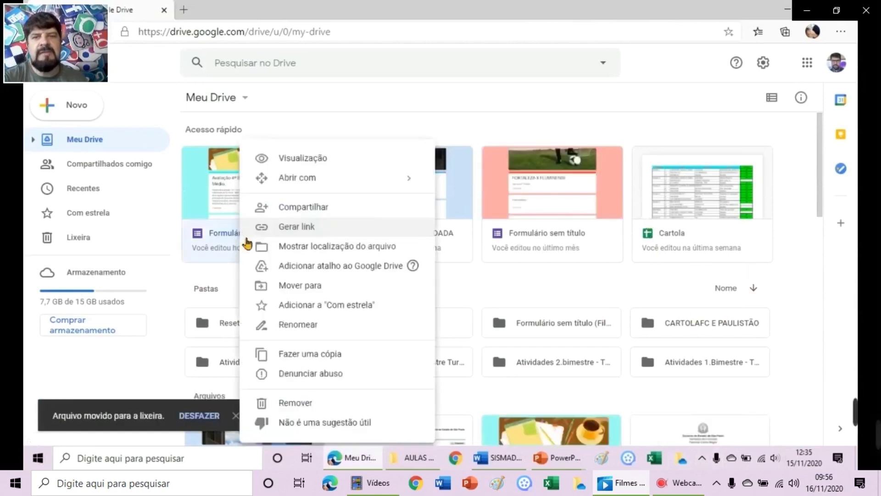
pyautogui.click(309, 330)
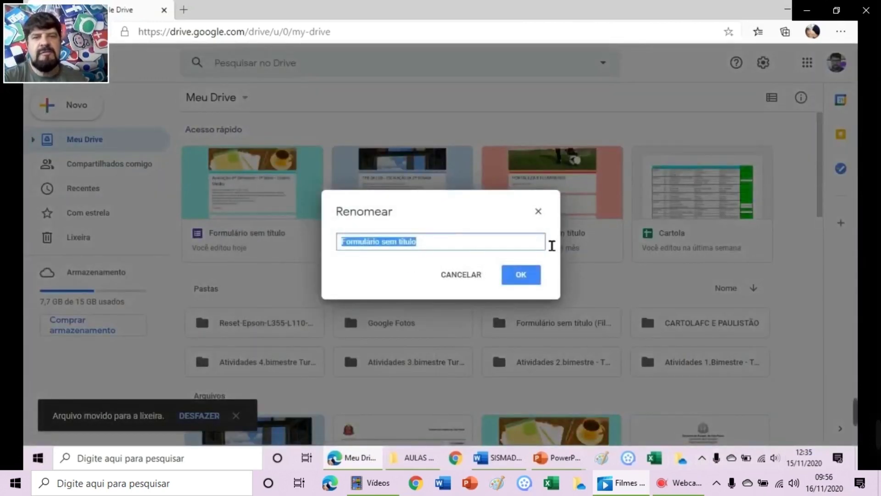
pyautogui.write('Avaliaç')
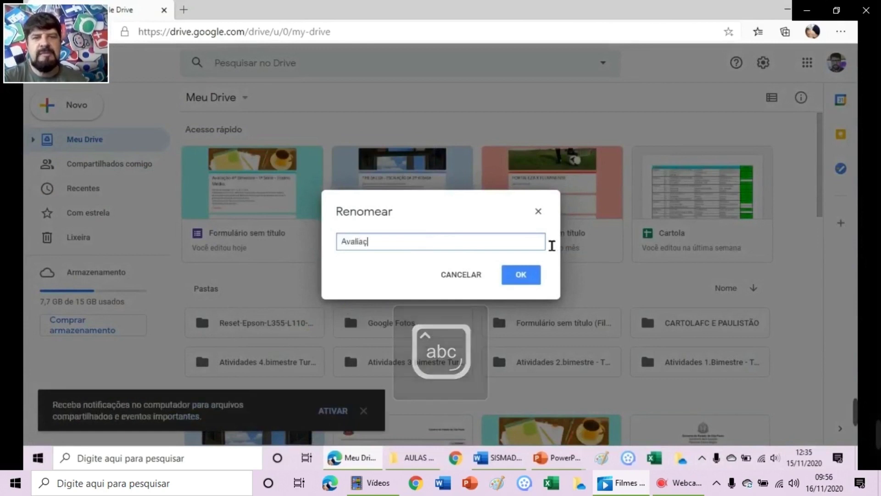
pyautogui.write('ão 1ª série EM')
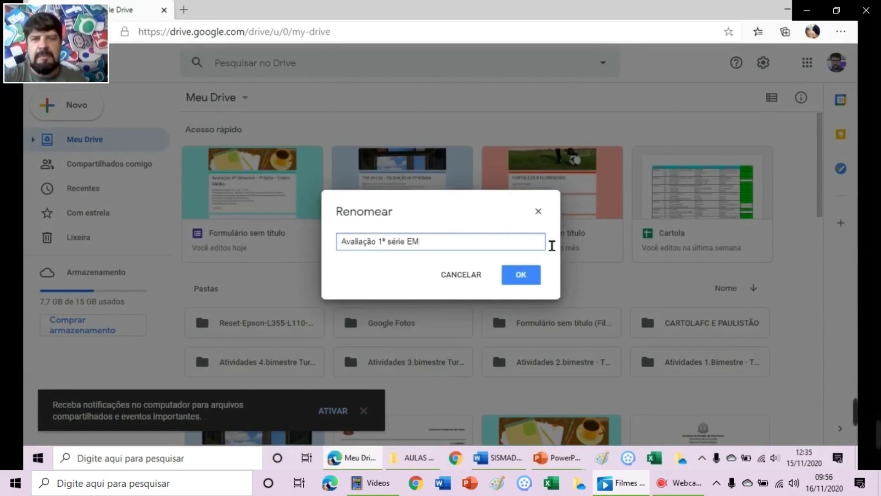
pyautogui.click(526, 281)
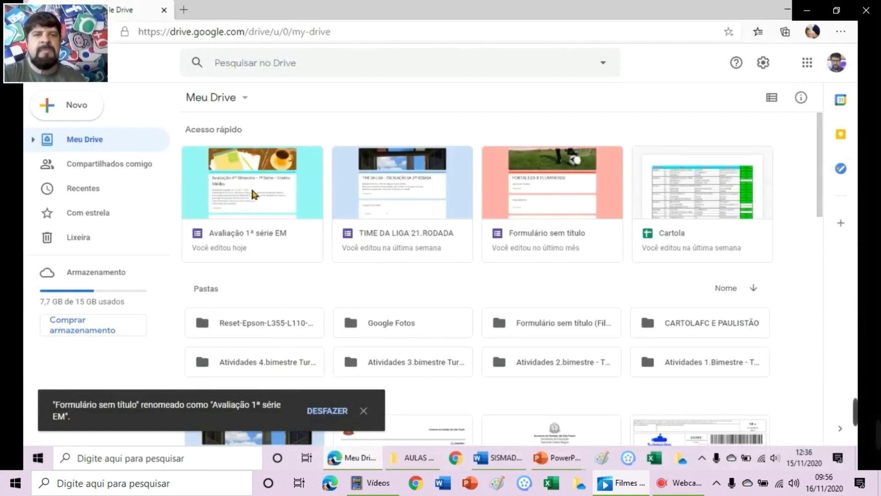
# Switch to Google Classroom, open the classwork of the 1º D - EM class and start creating an assignment.
pyautogui.click(807, 63)
pyautogui.click(811, 151)
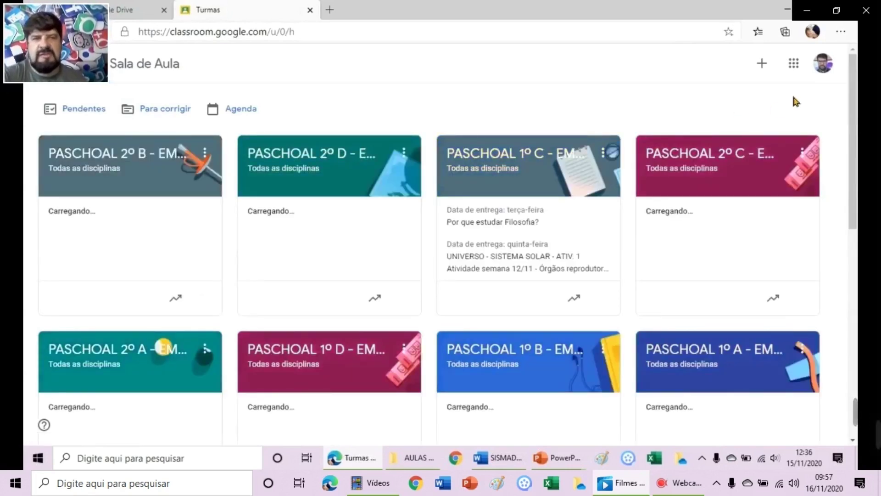
pyautogui.scroll(-4, 263, 251)
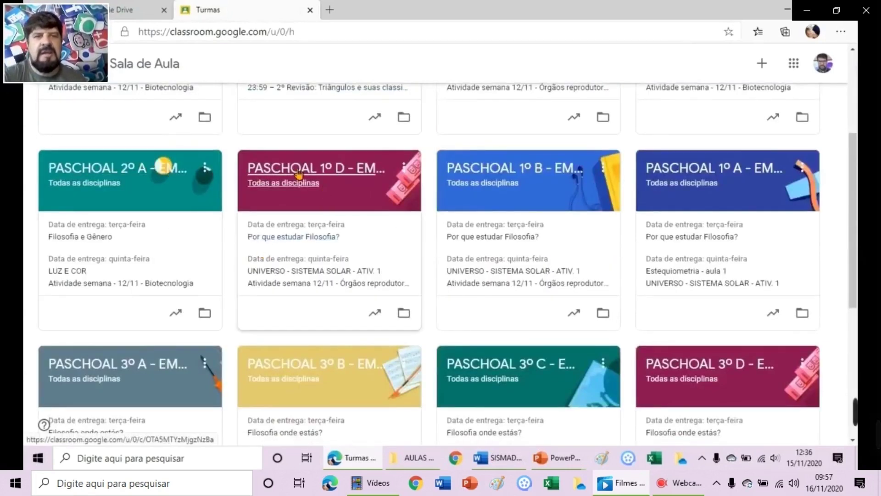
pyautogui.click(297, 173)
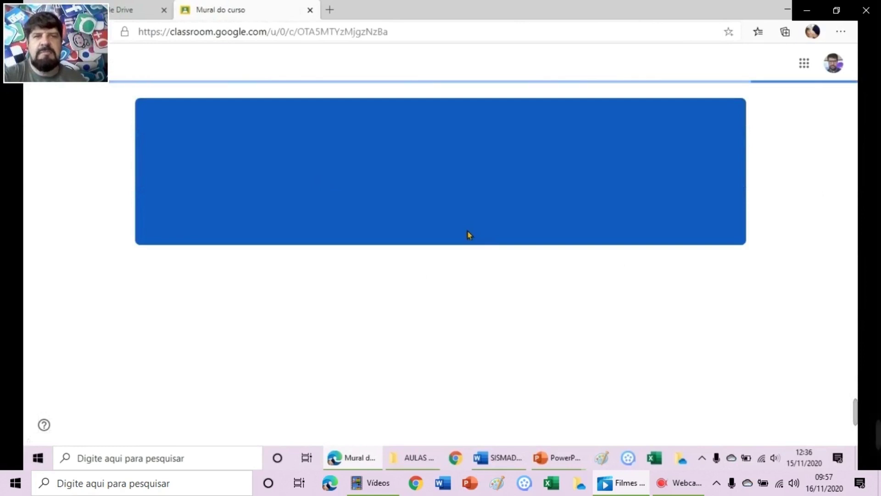
pyautogui.click(418, 66)
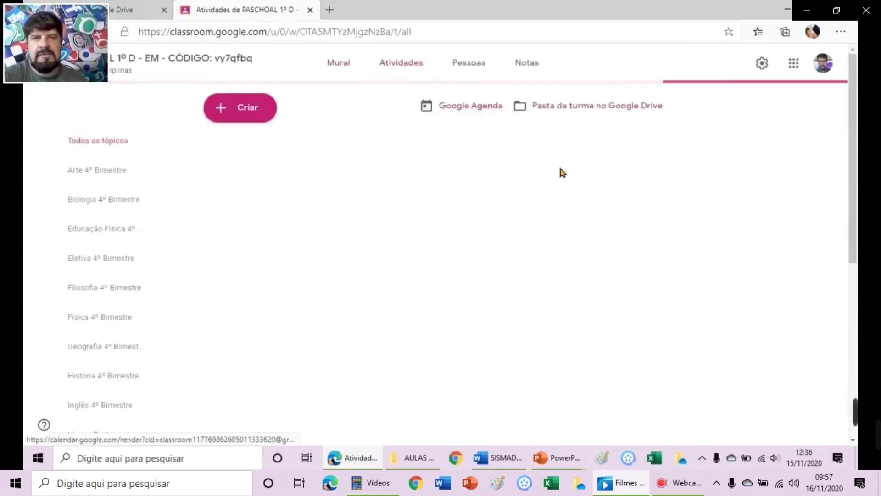
pyautogui.click(244, 118)
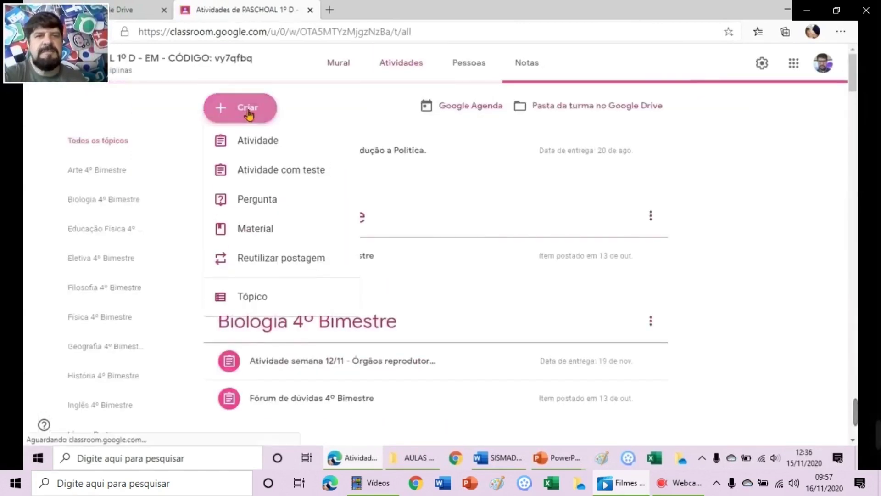
# Title the assignment "AVALIAÇÃO BIMESTRAL DE GEOGRAFIA" and write instructions giving the period "24.11 a 30.11.2020" and ending with "Fique atento ao prazo!".
pyautogui.write('O')
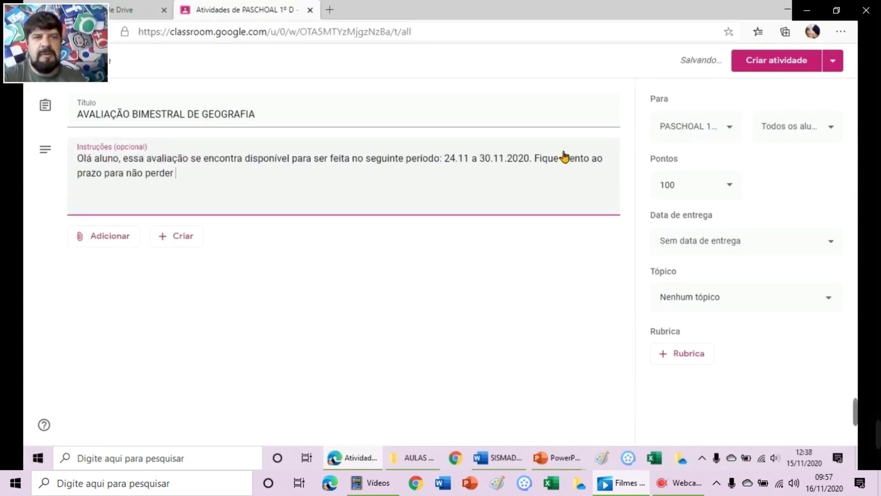
pyautogui.press('BackSpace')
pyautogui.press('BackSpace')
pyautogui.press('BackSpace')
pyautogui.press('BackSpace')
pyautogui.press('BackSpace')
pyautogui.press('BackSpace')
pyautogui.press('BackSpace')
pyautogui.press('BackSpace')
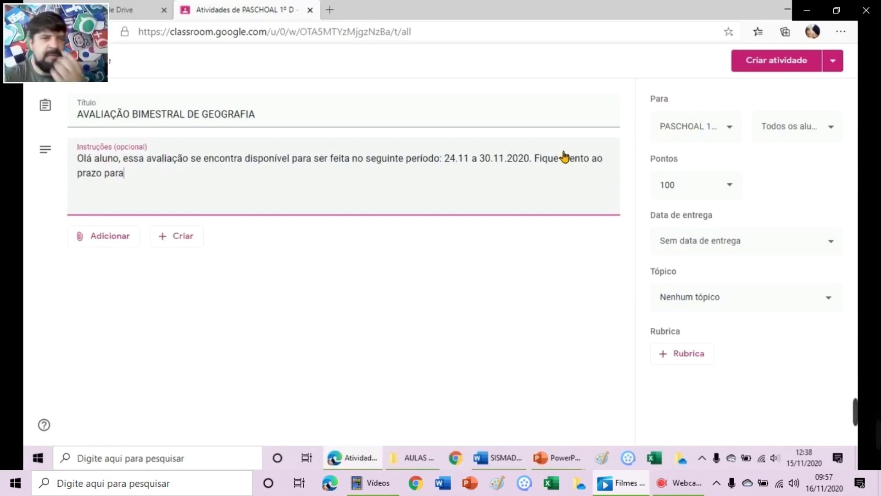
pyautogui.write('!')
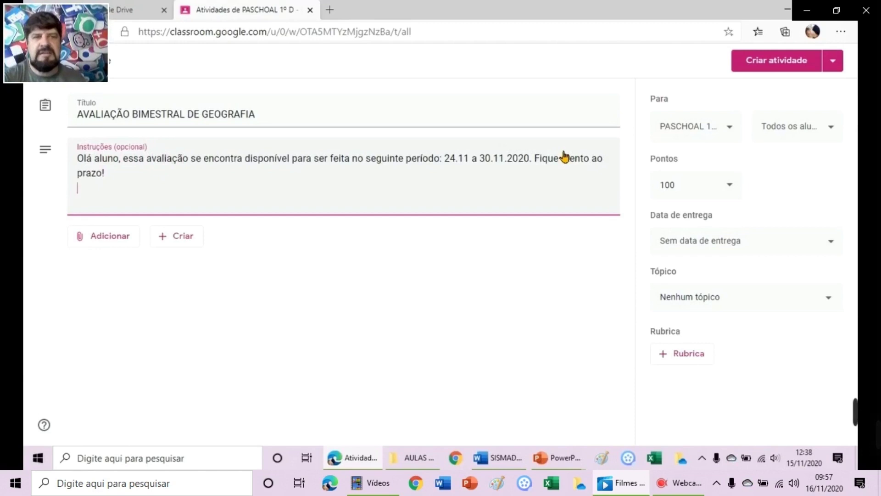
# Add the lines "O conteúdo é referente as aulas 14 e 15." and "Boa prova!" to the assignment instructions.
pyautogui.write('Ela diz ')
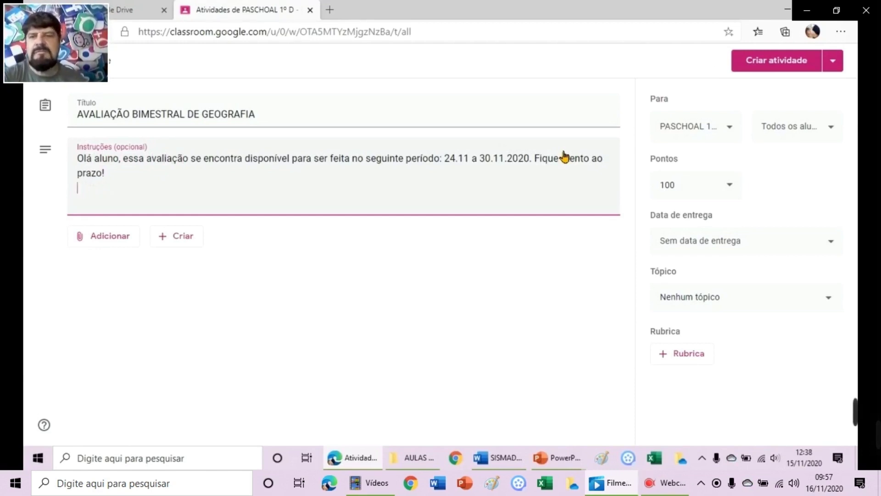
pyautogui.write('do é referente as aulas 14 e 15.')
pyautogui.press('Return')
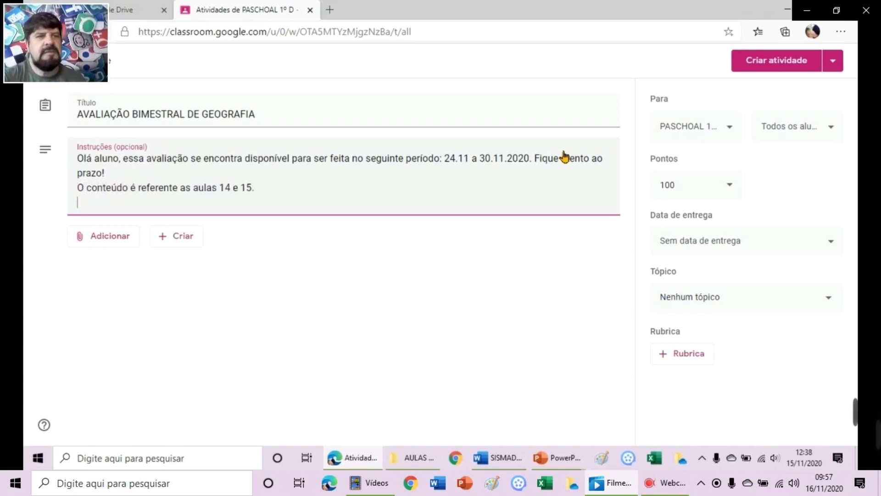
pyautogui.write('Boa prova!')
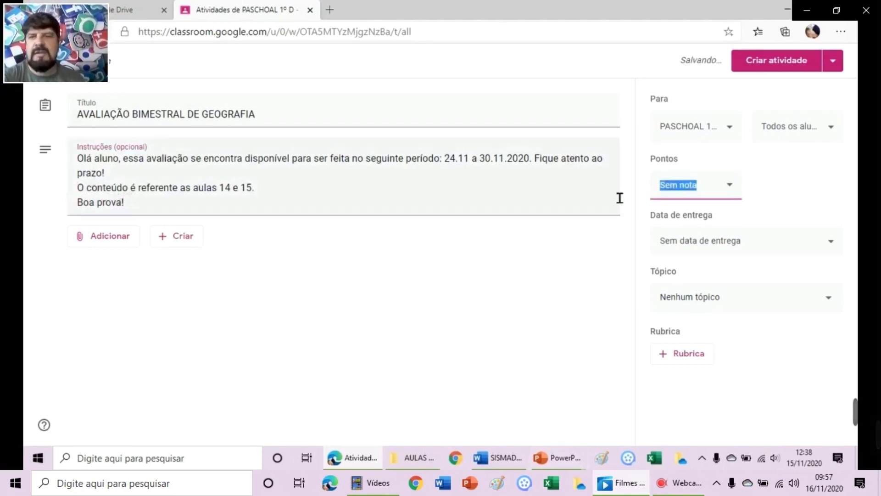
# Set the assignment's maximum score to 10 points.
pyautogui.write('0')
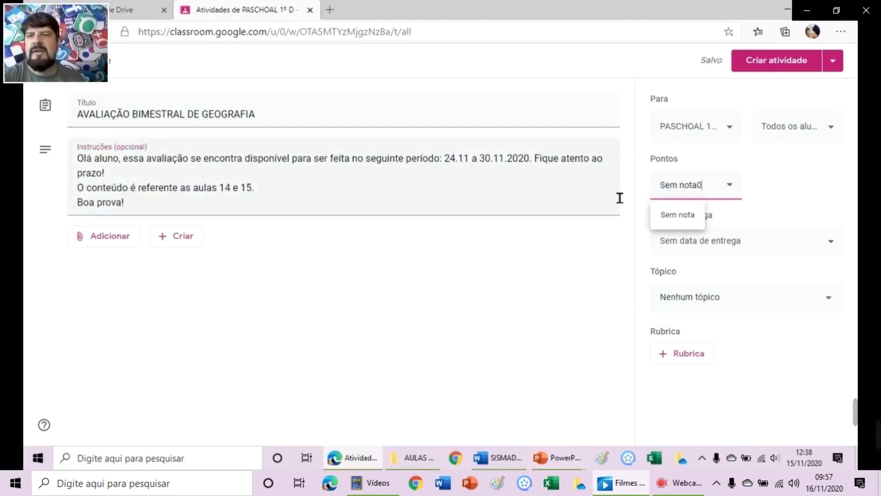
pyautogui.press('BackSpace')
pyautogui.click(604, 228)
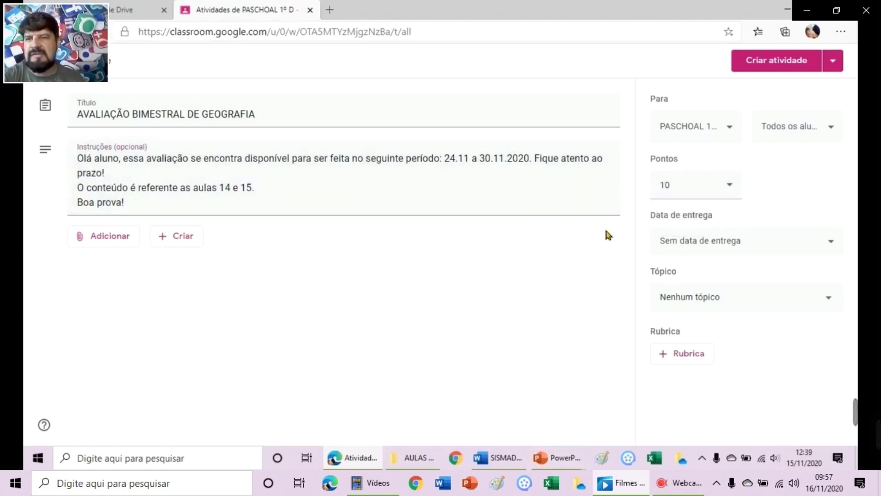
# Assign the activity to the 1º A, 1º B and 1º C classes in addition to 1º D.
pyautogui.click(730, 128)
pyautogui.scroll(-2, 681, 98)
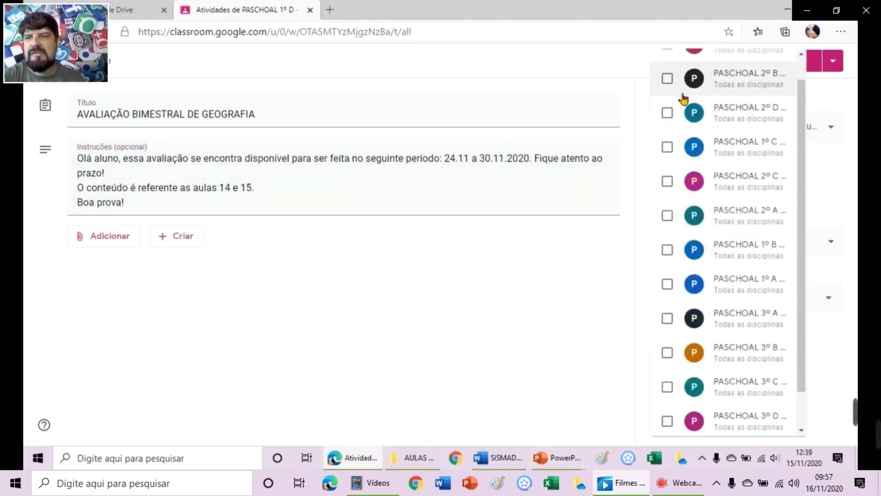
pyautogui.click(671, 210)
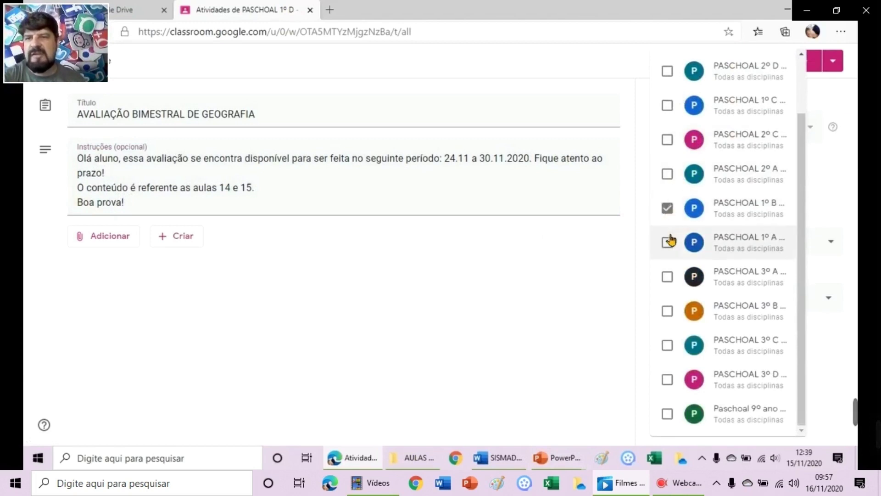
pyautogui.click(670, 243)
pyautogui.click(668, 106)
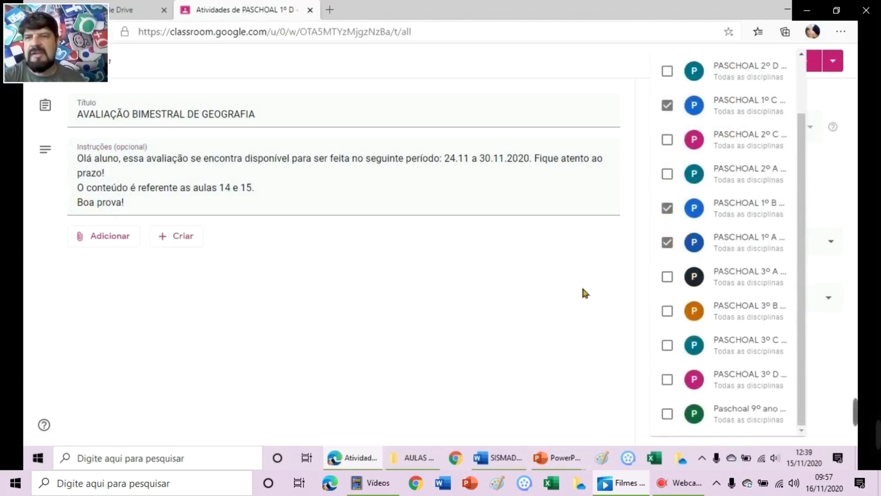
pyautogui.click(582, 289)
# Set the assignment's due date to 30 November 2020 at 23:59.
pyautogui.click(831, 241)
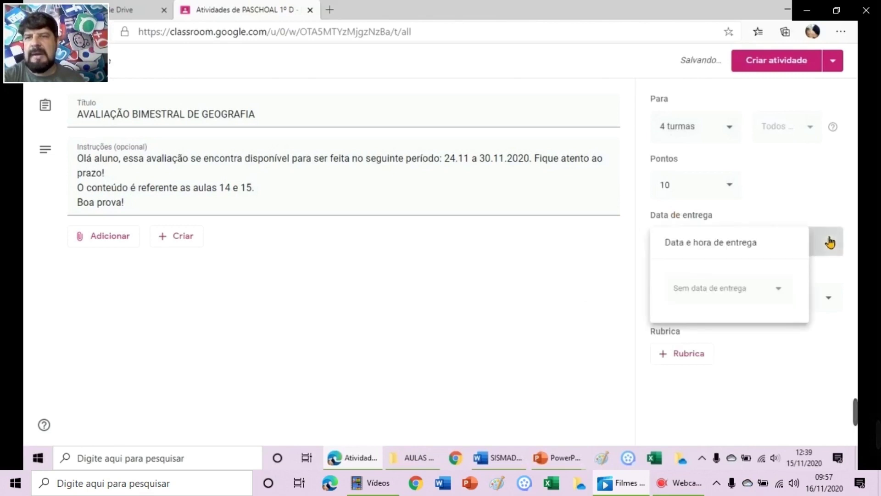
pyautogui.click(727, 294)
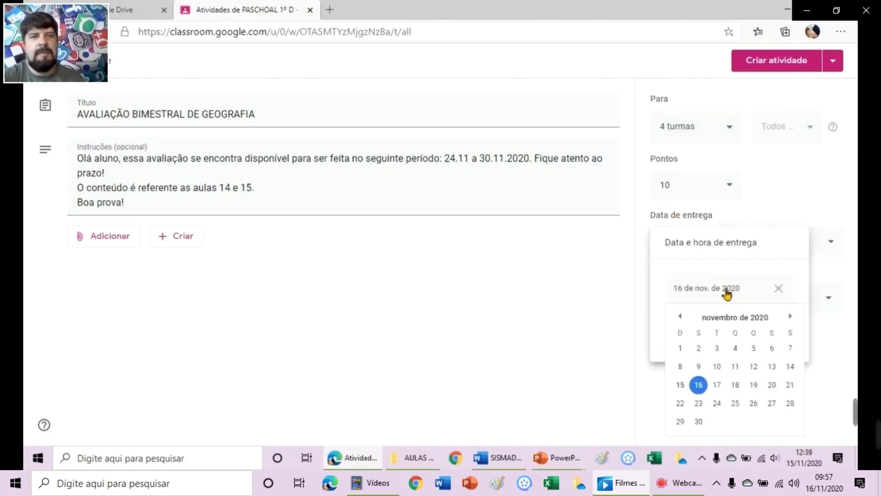
pyautogui.click(699, 422)
pyautogui.click(706, 326)
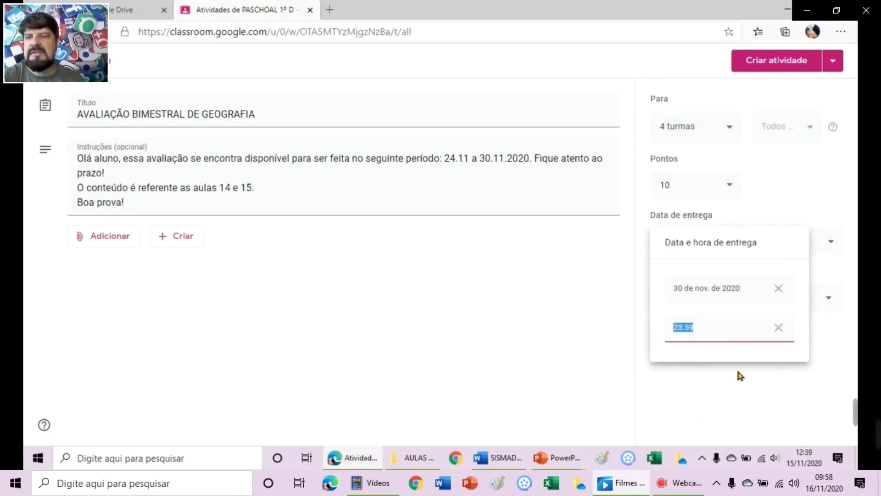
pyautogui.click(738, 371)
# File the assignment under the topic "Geografia 4º Bimestre".
pyautogui.click(698, 298)
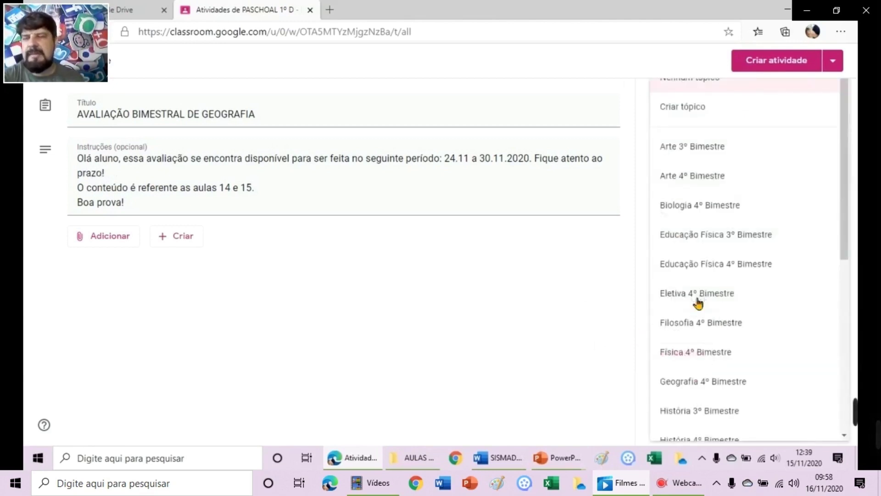
pyautogui.scroll(-5, 736, 277)
pyautogui.click(712, 158)
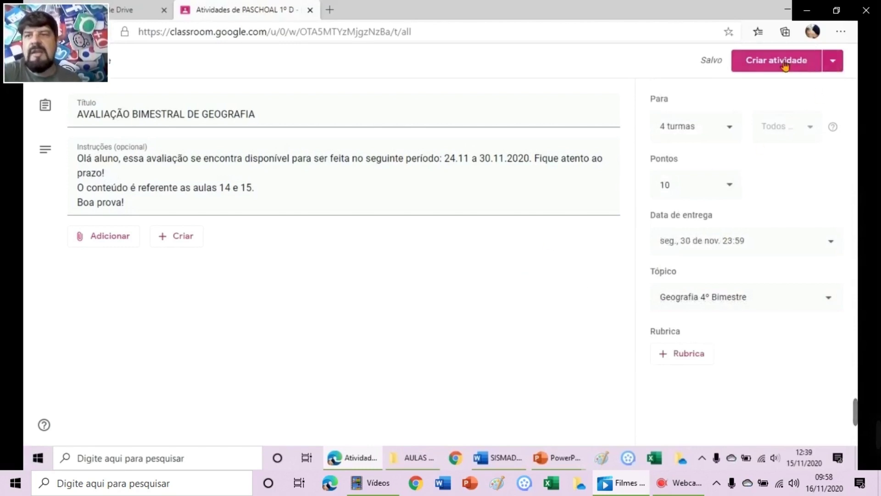
# Attach the "Avaliação 1ª série EM" form from the recent Google Drive files to the assignment.
pyautogui.click(110, 239)
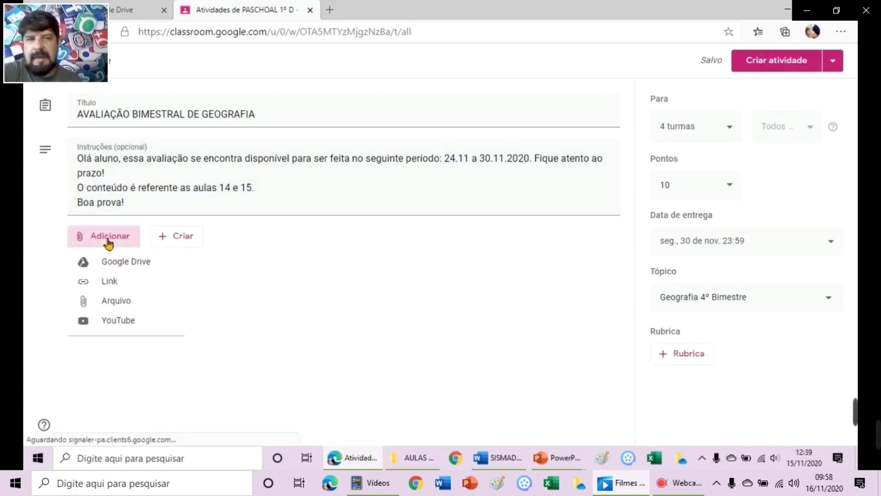
pyautogui.click(128, 263)
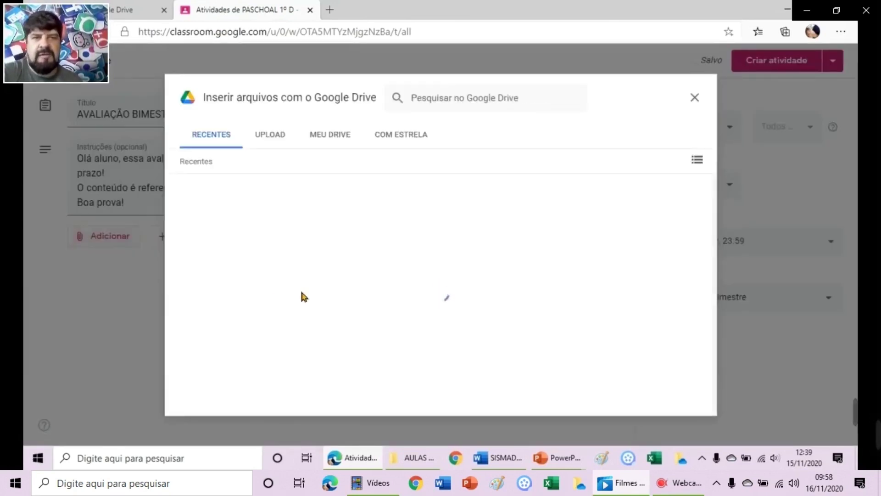
pyautogui.click(334, 134)
pyautogui.scroll(-2, 454, 257)
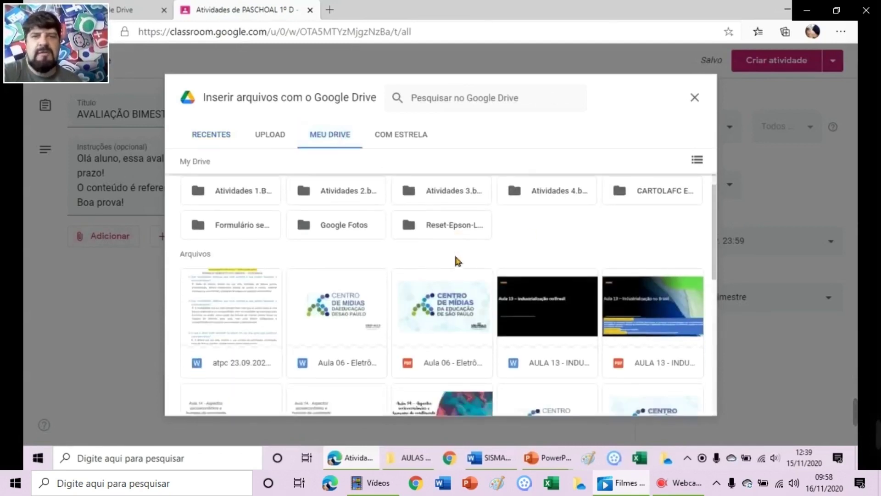
pyautogui.scroll(2, 368, 239)
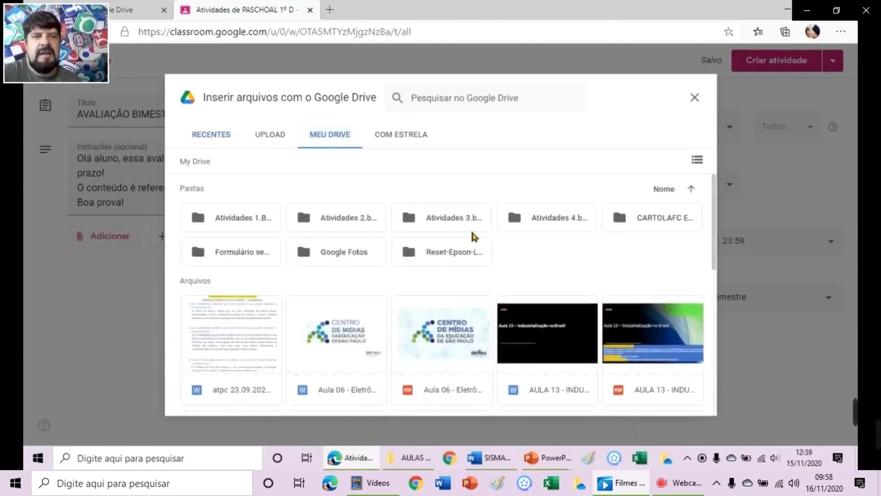
pyautogui.click(209, 133)
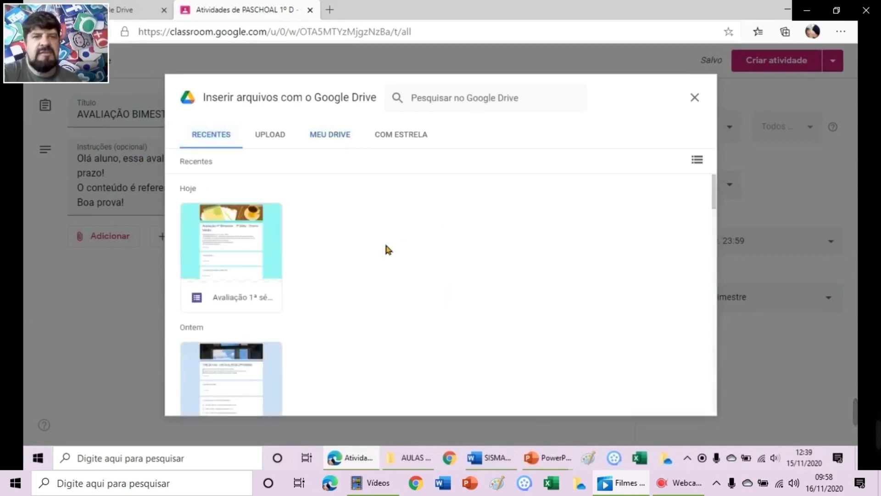
pyautogui.doubleClick(241, 250)
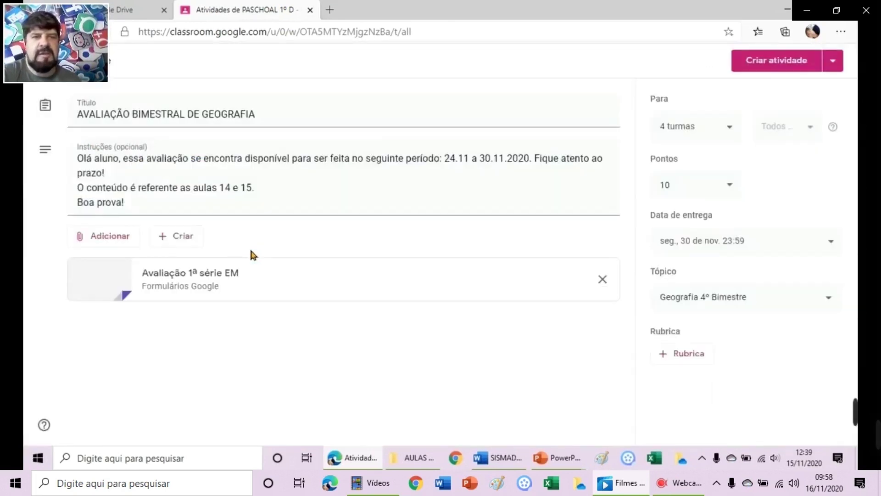